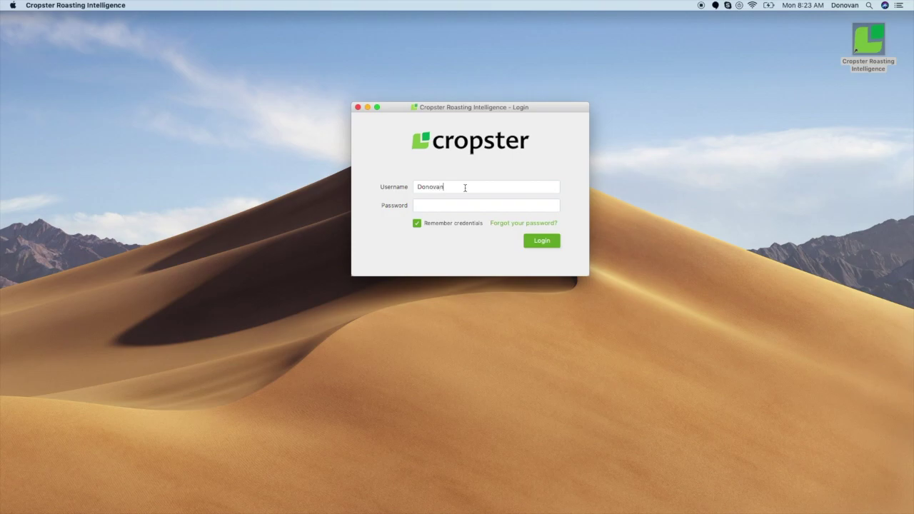
# Sign in with the account e-mail and password, keeping credentials remembered
pyautogui.press('Tab')
pyautogui.write('**********')
pyautogui.click(535, 243)
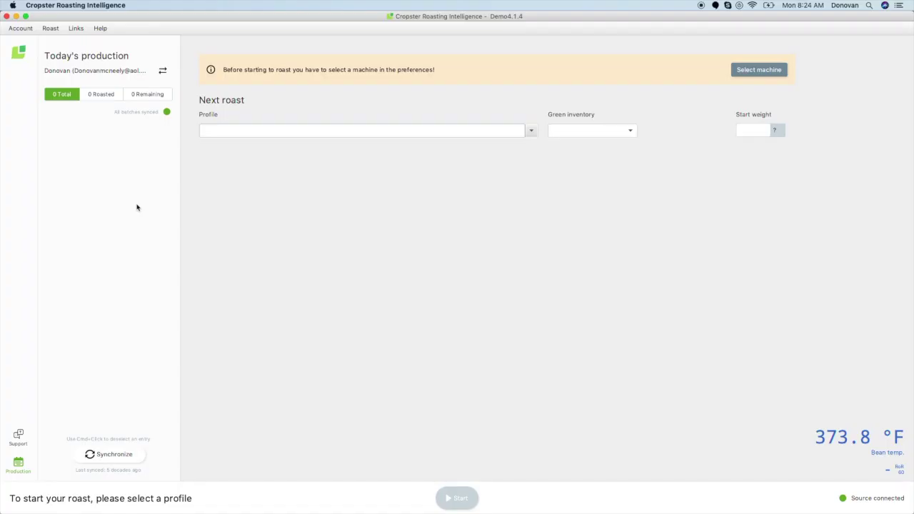
# Open the Account menu to show Synchronize, Preferences and Logout
pyautogui.click(25, 29)
pyautogui.click(25, 29)
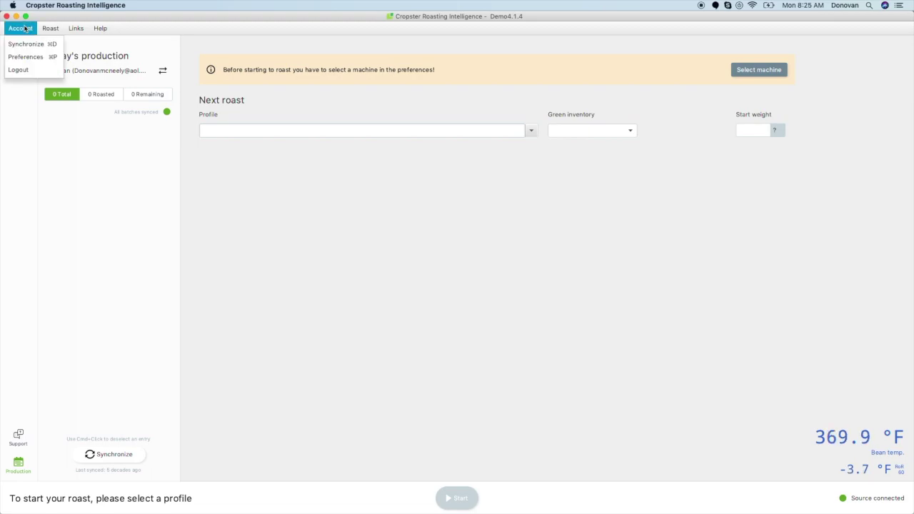
# Select the Diedrich IR-12 (26.4 lbs) as the roasting machine in Preferences
pyautogui.click(27, 58)
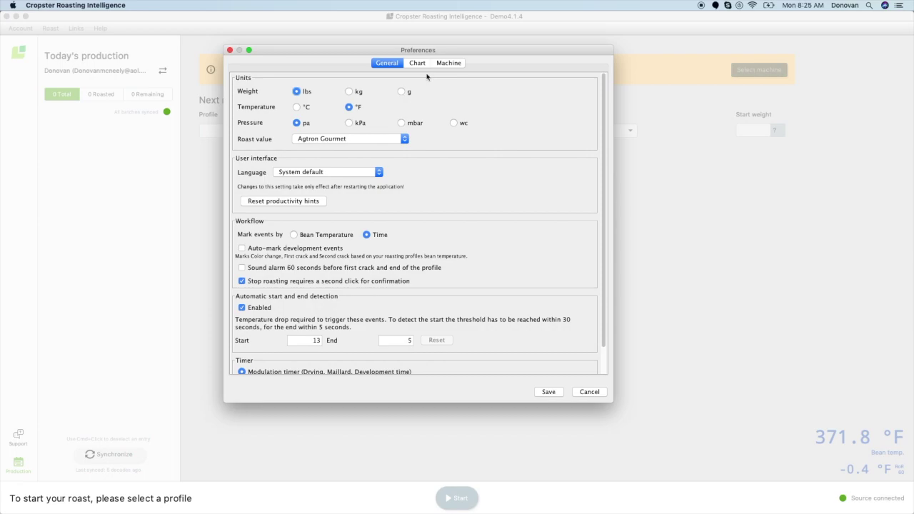
pyautogui.click(448, 64)
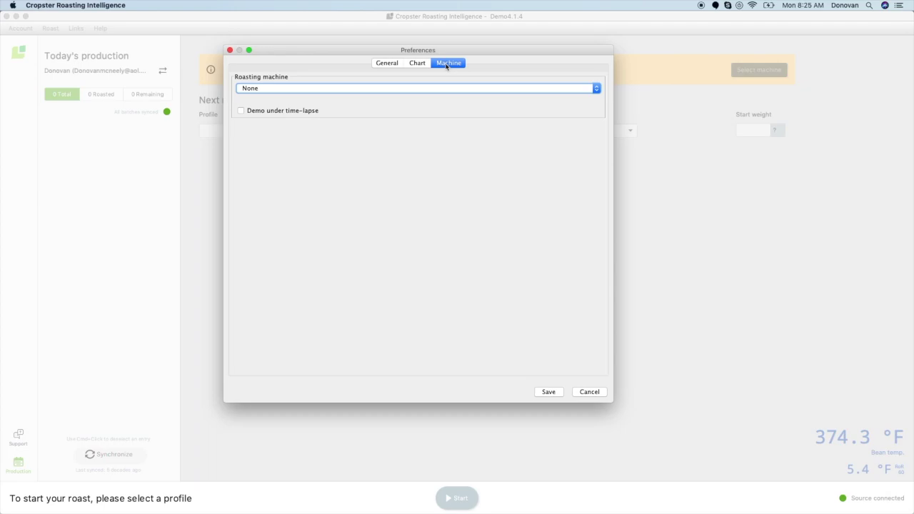
pyautogui.click(409, 91)
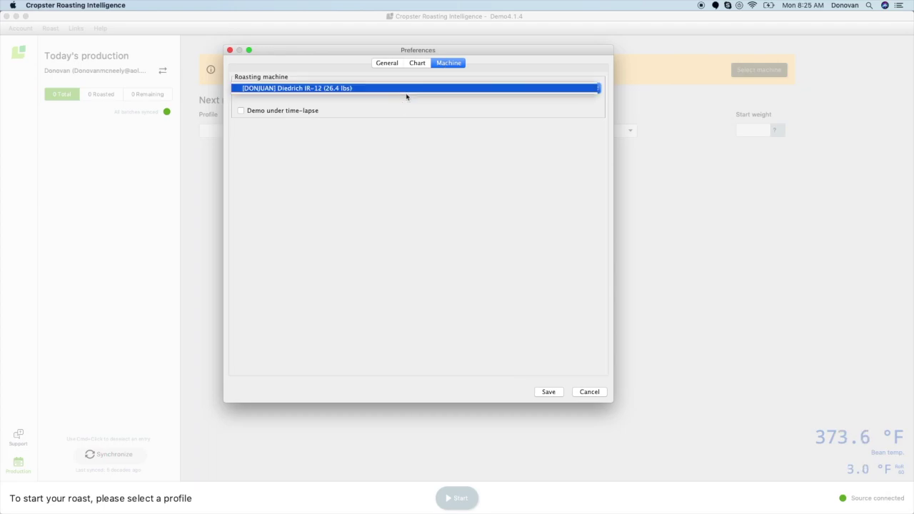
pyautogui.click(410, 88)
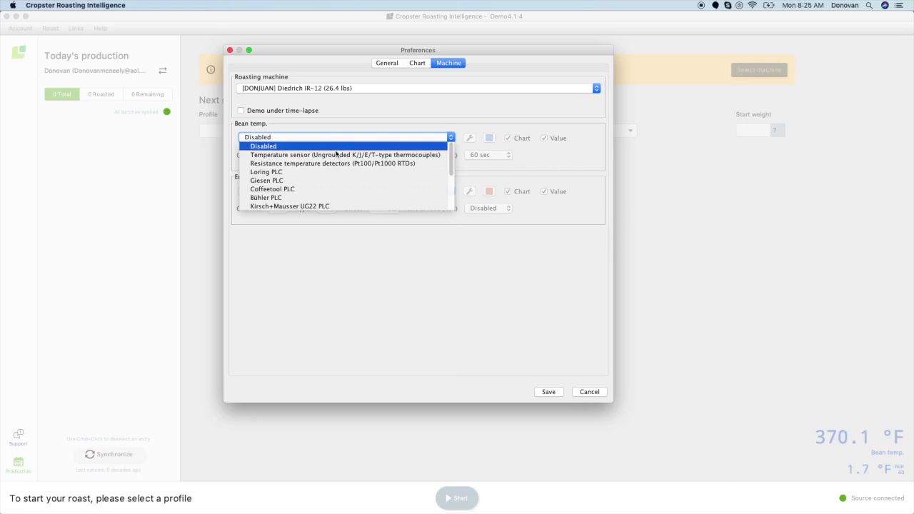
# Set bean temperature to the thermocouple sensor and the rate of rise interval to 30 sec
pyautogui.click(335, 155)
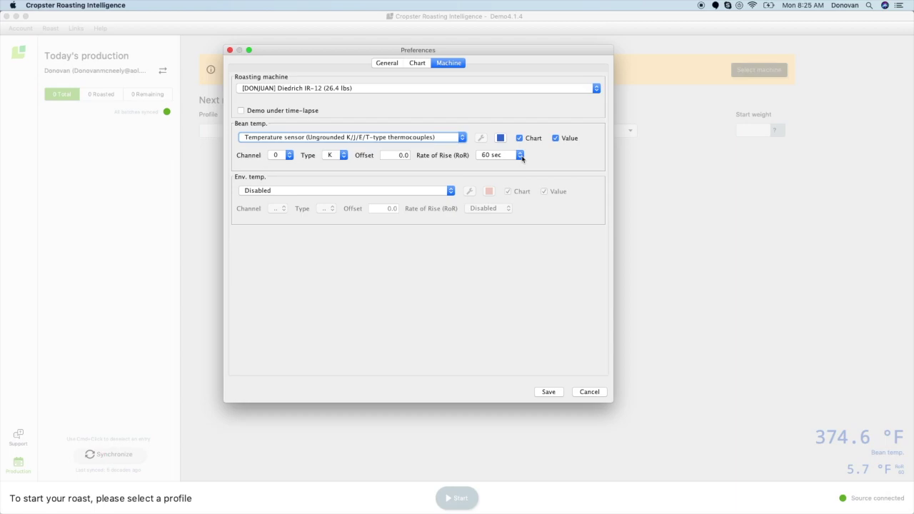
pyautogui.click(521, 156)
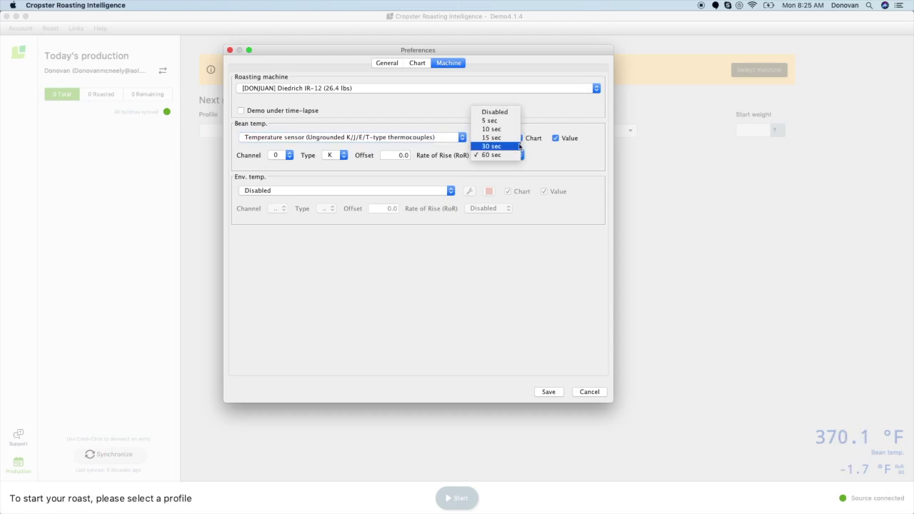
pyautogui.click(519, 146)
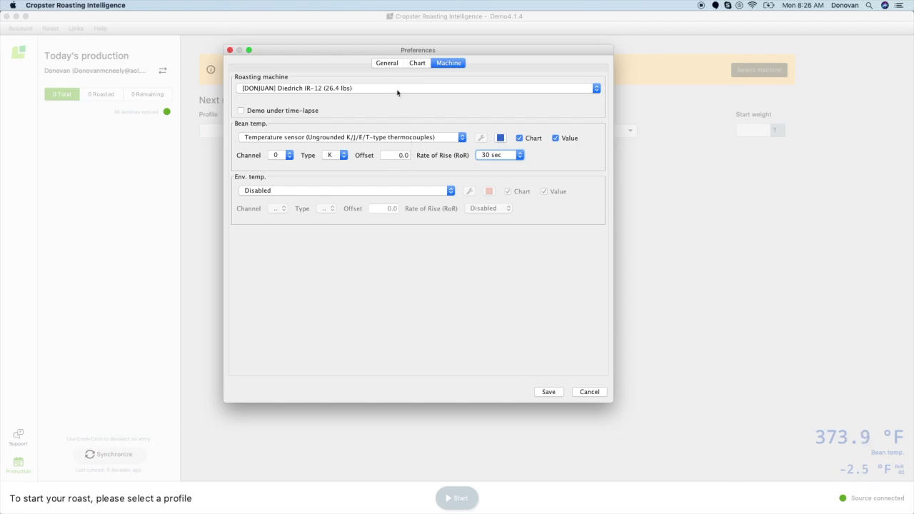
pyautogui.click(387, 63)
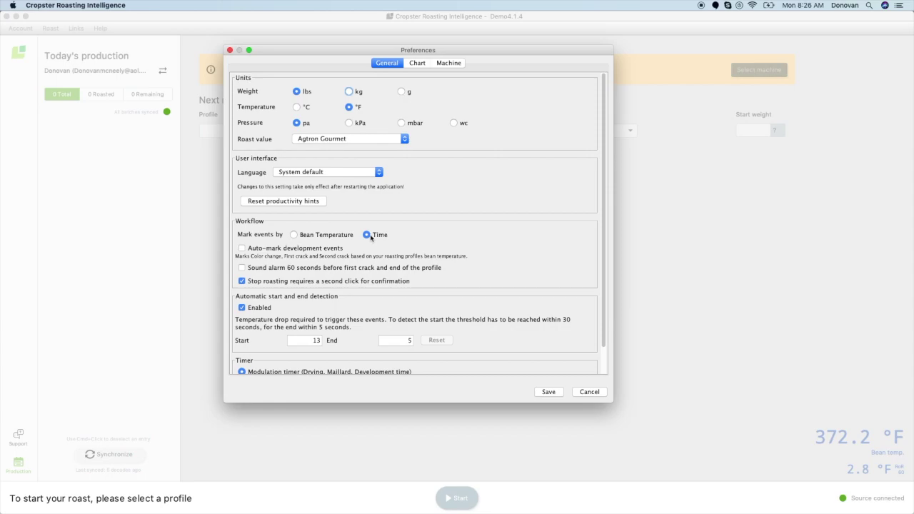
# Mark events by Time, auto-mark development events, and enable the 60-second alarm
pyautogui.click(368, 235)
pyautogui.click(241, 249)
pyautogui.click(242, 267)
pyautogui.scroll(-2, 242, 272)
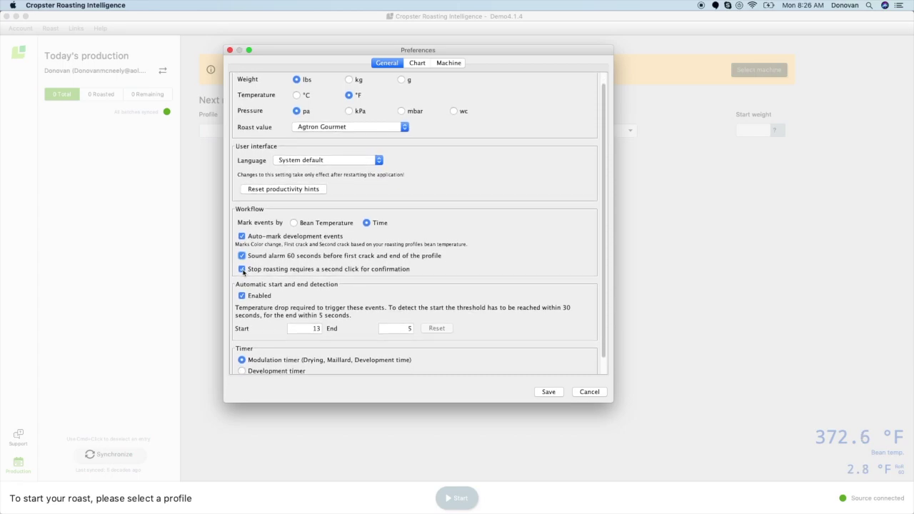
pyautogui.scroll(-3, 243, 272)
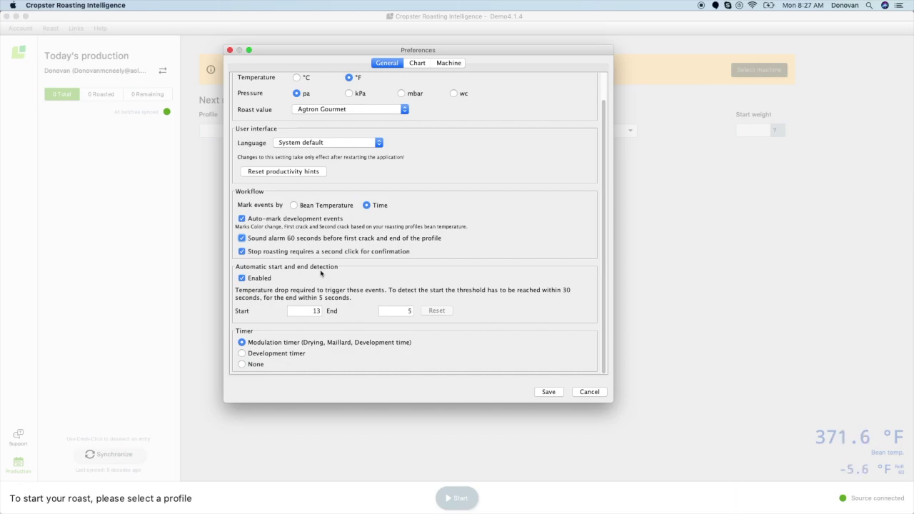
# Edit the automatic start temperature-drop threshold field
pyautogui.click(321, 312)
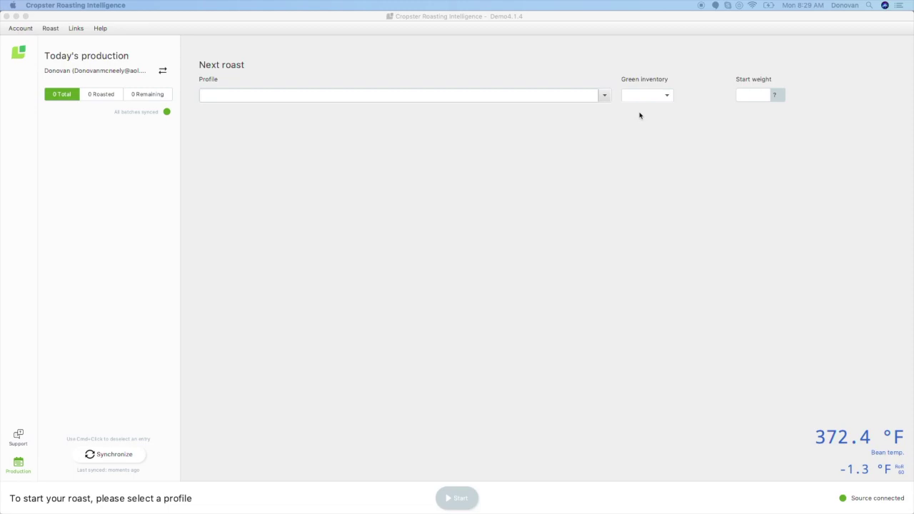
# Choose Profile #1 for the next roast and review its Curve, Quality and Statistics tabs
pyautogui.click(604, 98)
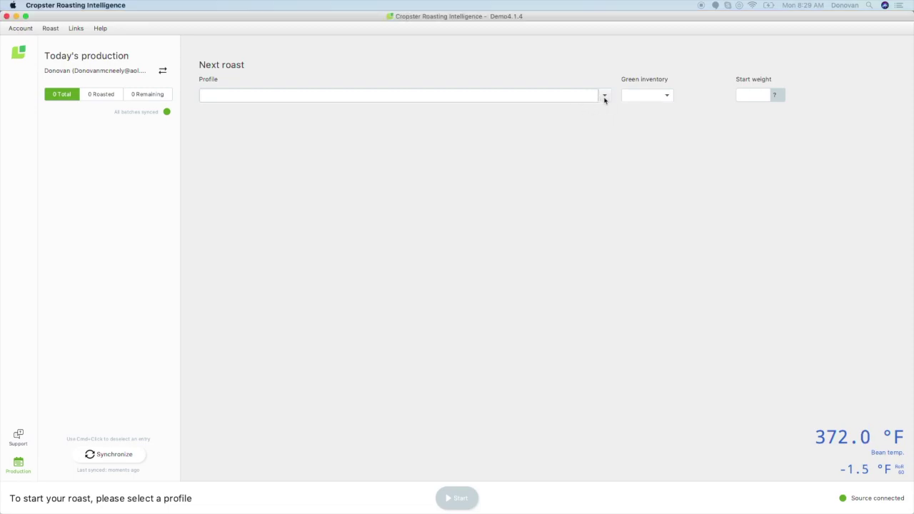
pyautogui.click(604, 99)
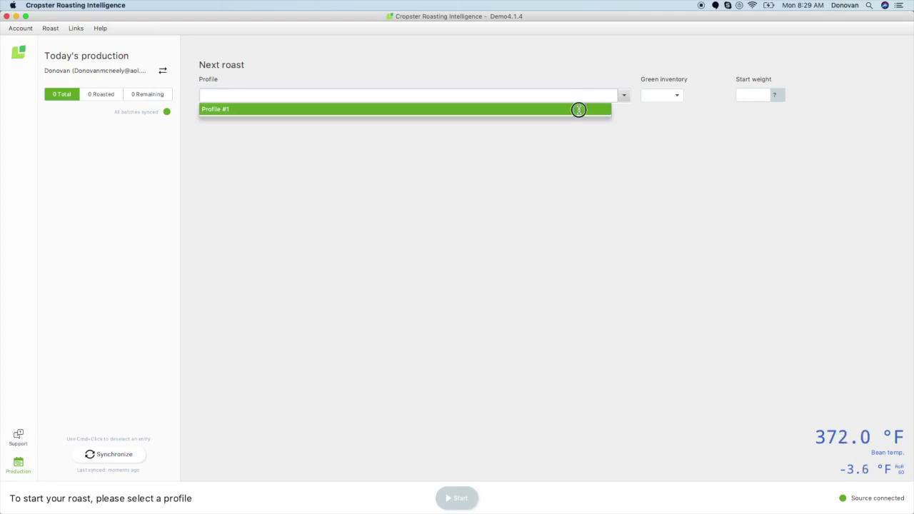
pyautogui.click(579, 110)
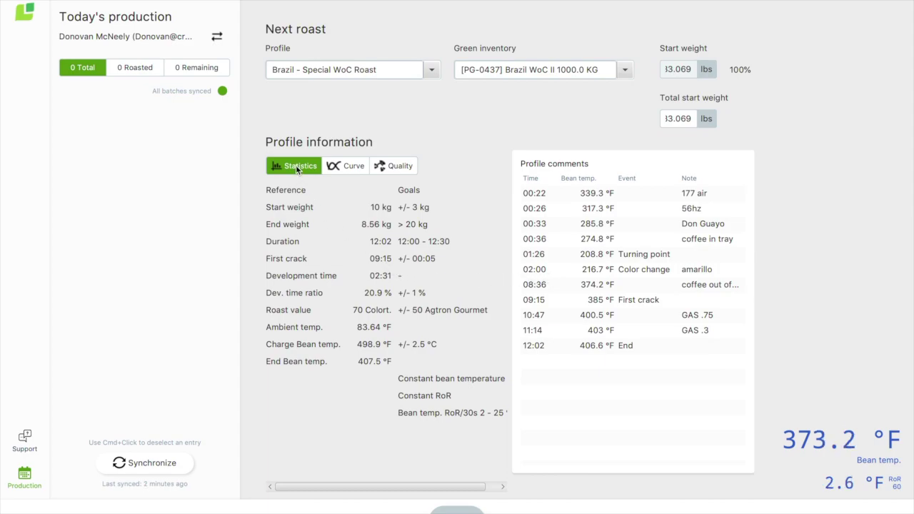
pyautogui.click(348, 167)
pyautogui.click(392, 164)
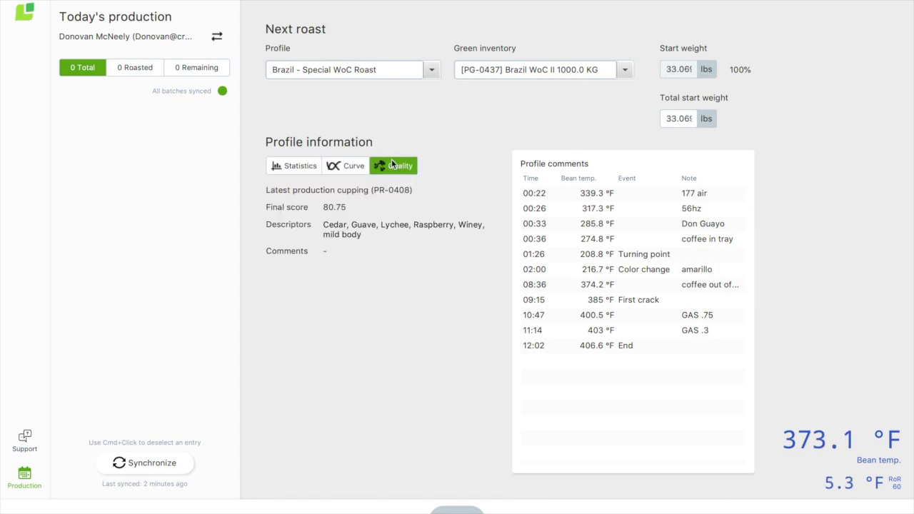
pyautogui.click(300, 166)
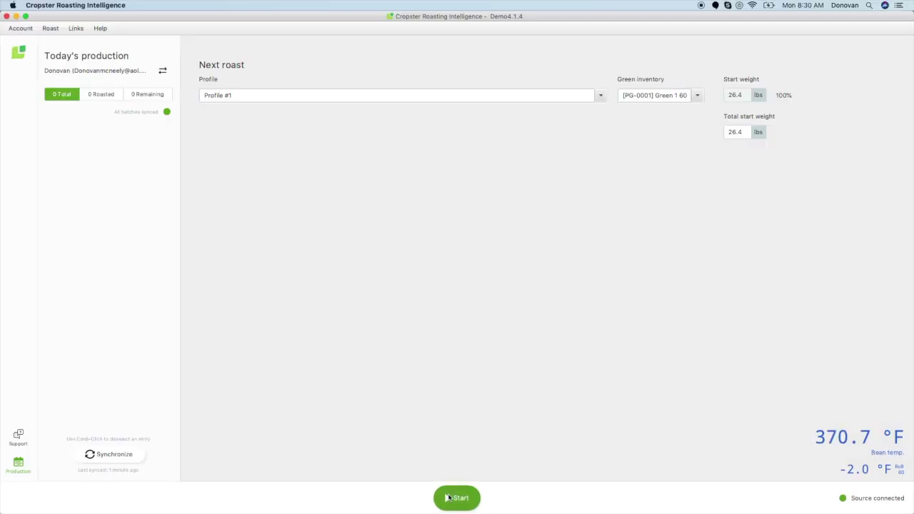
# Start the Profile #1 roast and log the Color change event
pyautogui.click(453, 498)
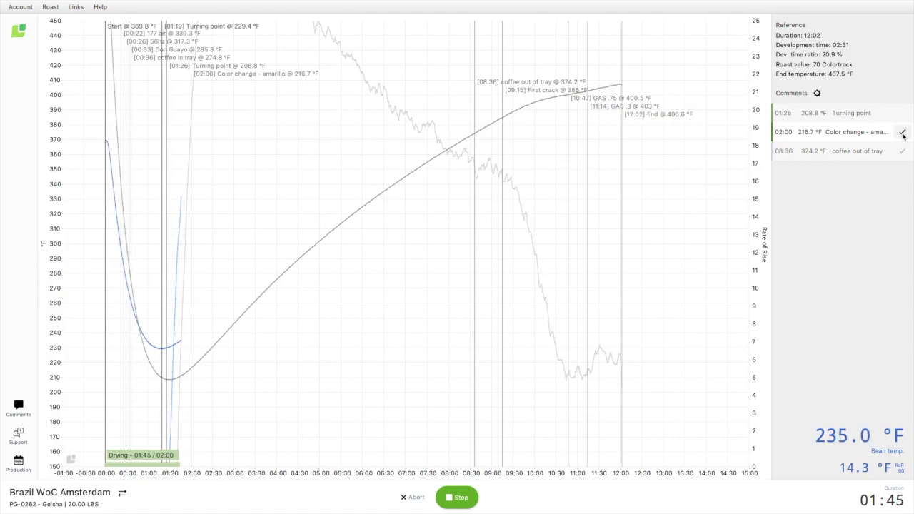
pyautogui.click(903, 133)
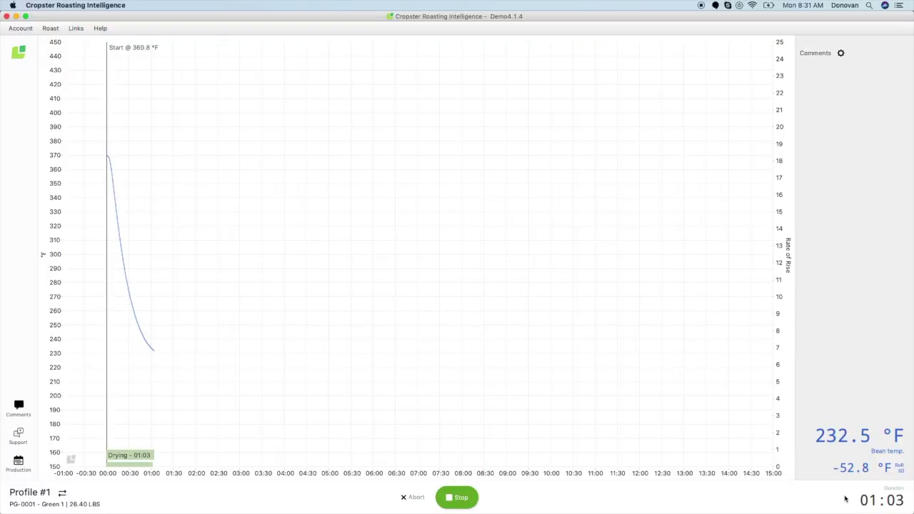
# Add a Gas 80 comment at 01:08 on the roast chart
pyautogui.click(169, 269)
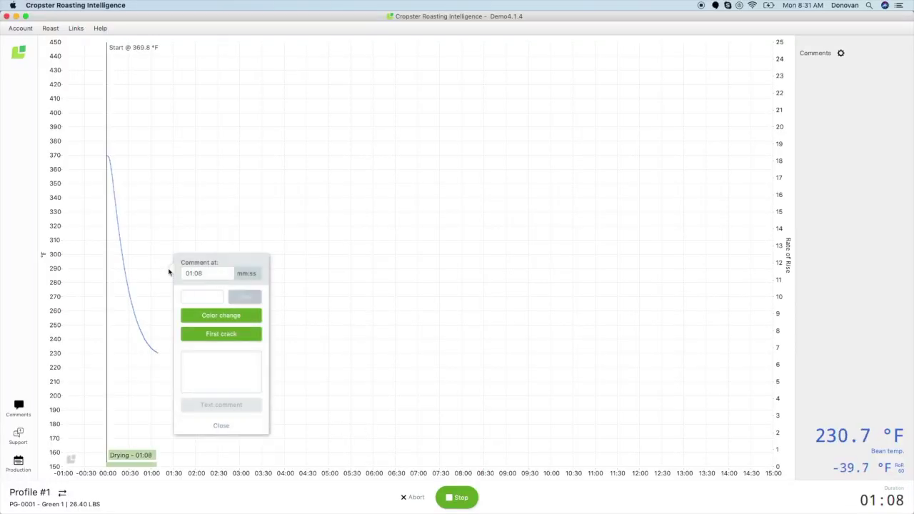
pyautogui.write('80')
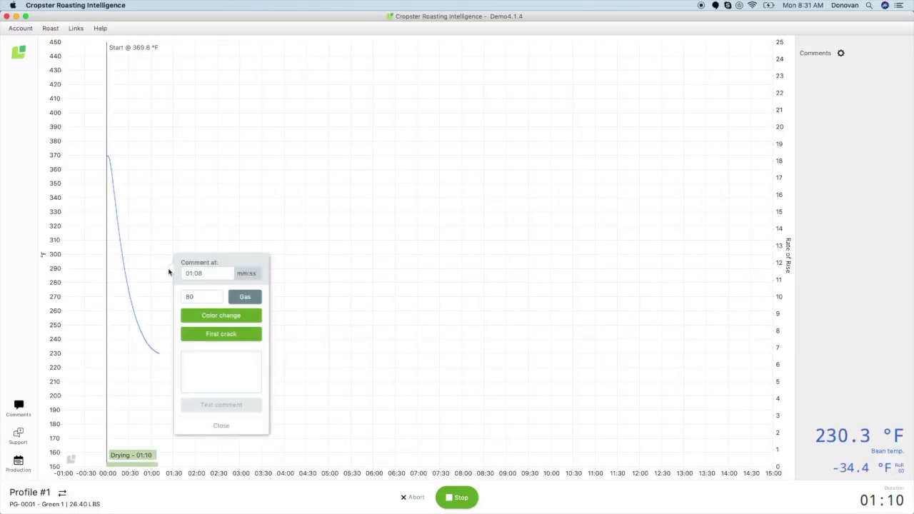
pyautogui.click(221, 360)
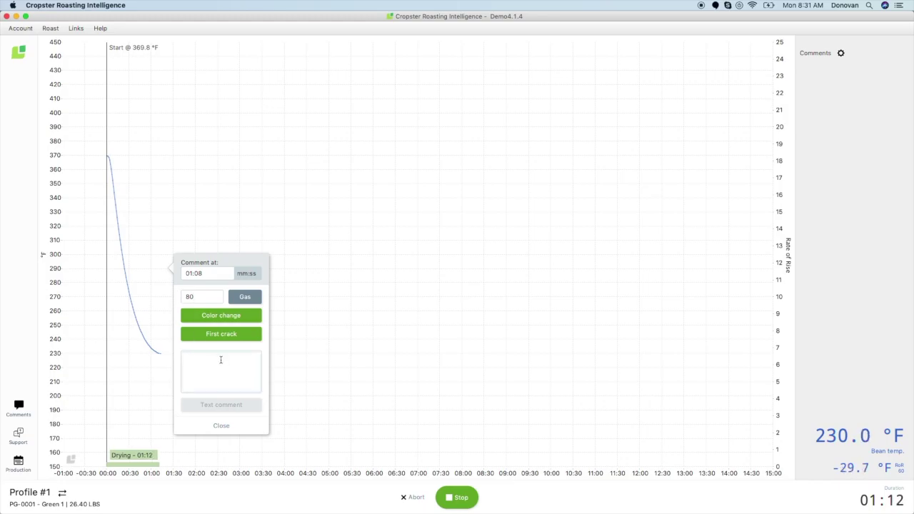
pyautogui.click(254, 298)
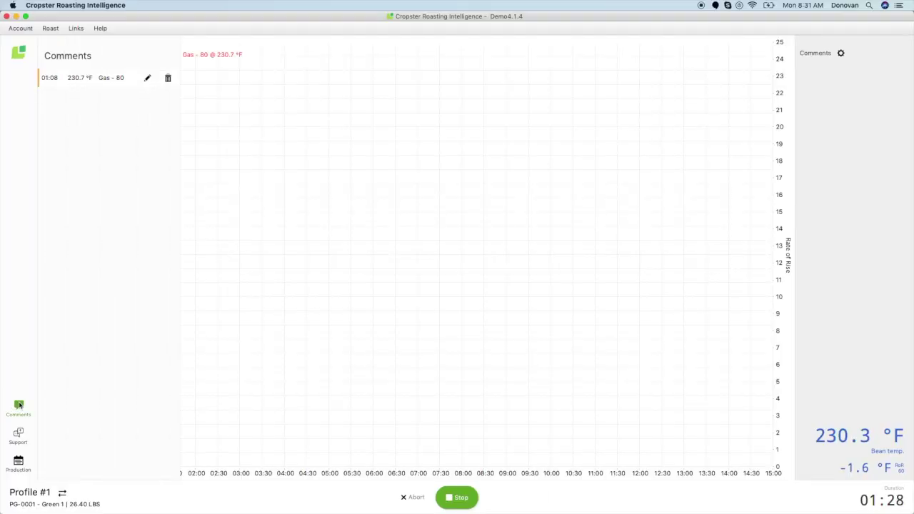
# Change the 01:08 gas comment from 80 to 90, then delete it
pyautogui.click(147, 79)
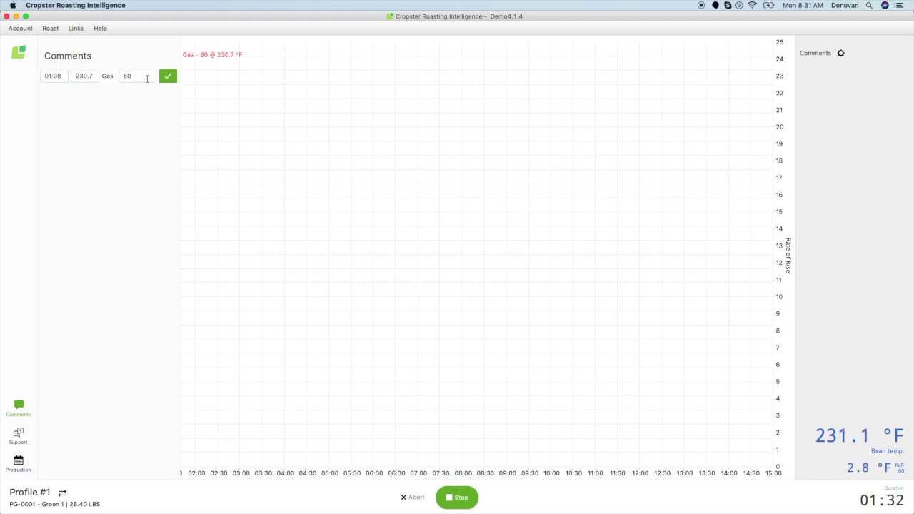
pyautogui.click(127, 76)
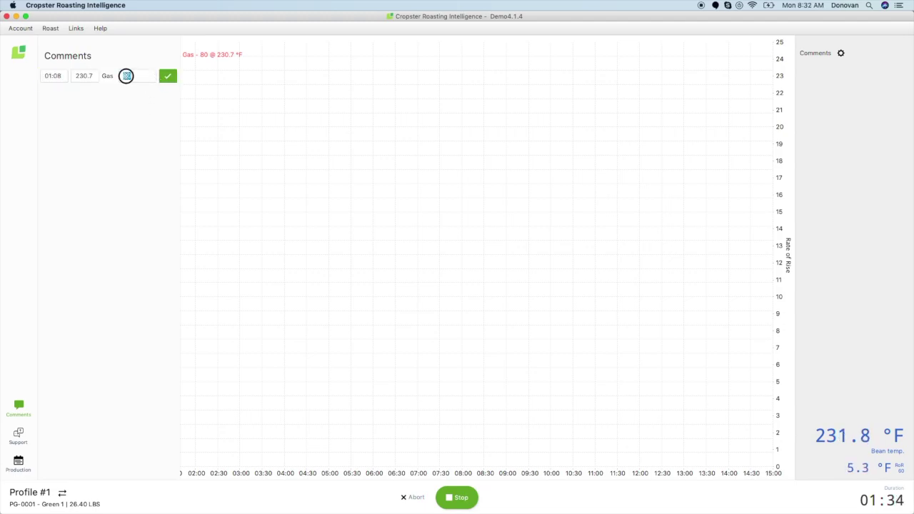
pyautogui.press('BackSpace')
pyautogui.write('90')
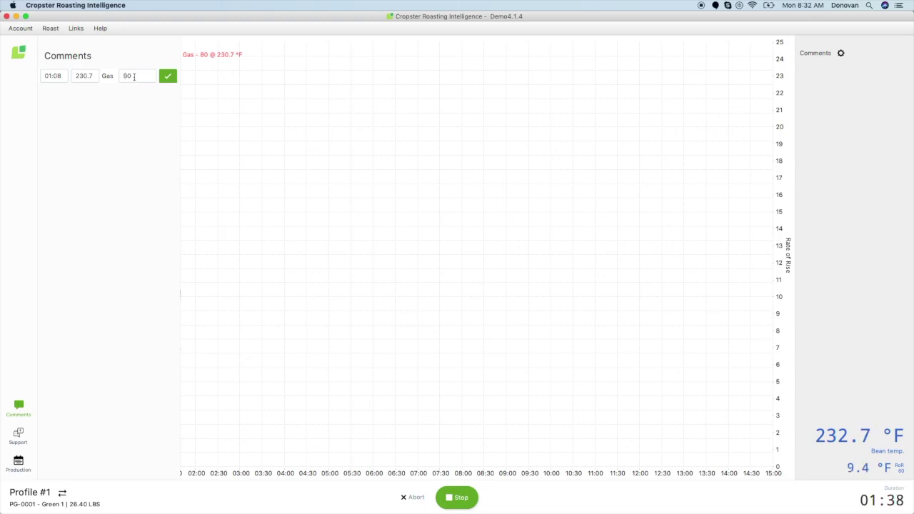
pyautogui.click(167, 76)
pyautogui.click(168, 79)
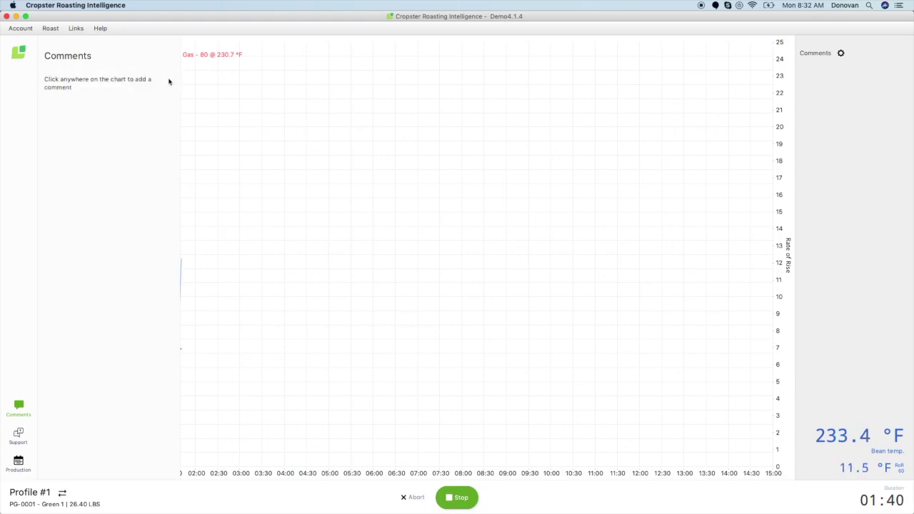
pyautogui.click(18, 409)
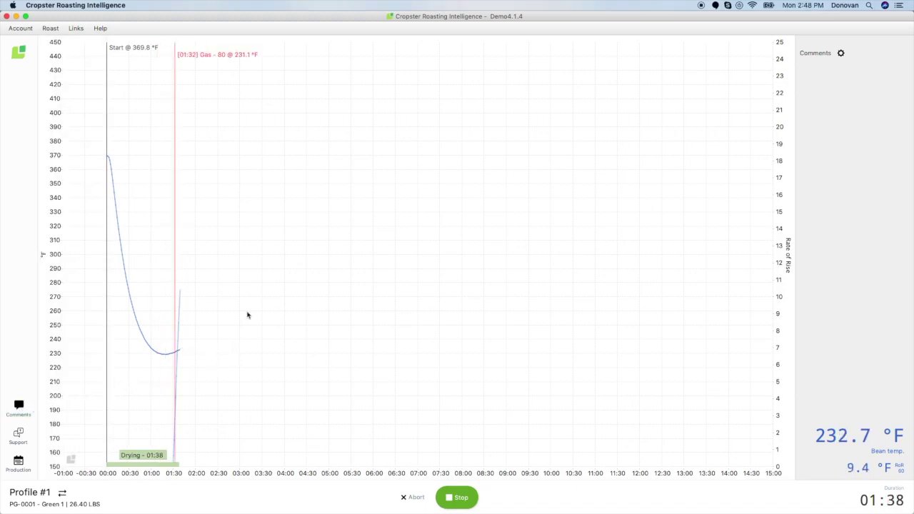
# Zoom the roast chart, then restore its full default axes with Reset axes
pyautogui.scroll(3, 247, 315)
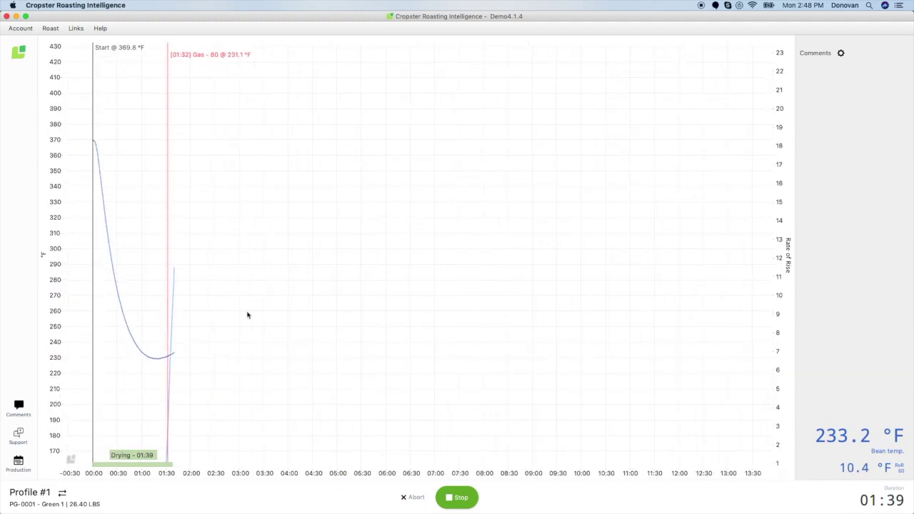
pyautogui.scroll(4, 247, 315)
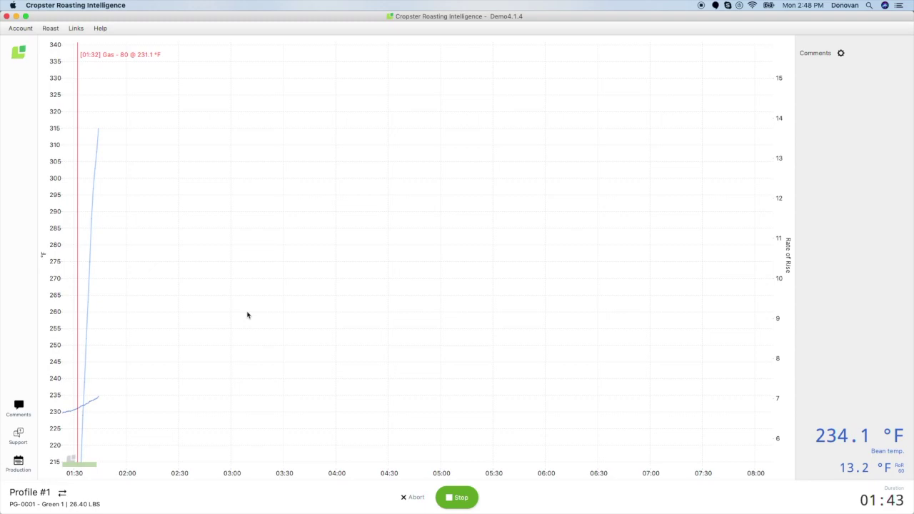
pyautogui.rightClick(247, 315)
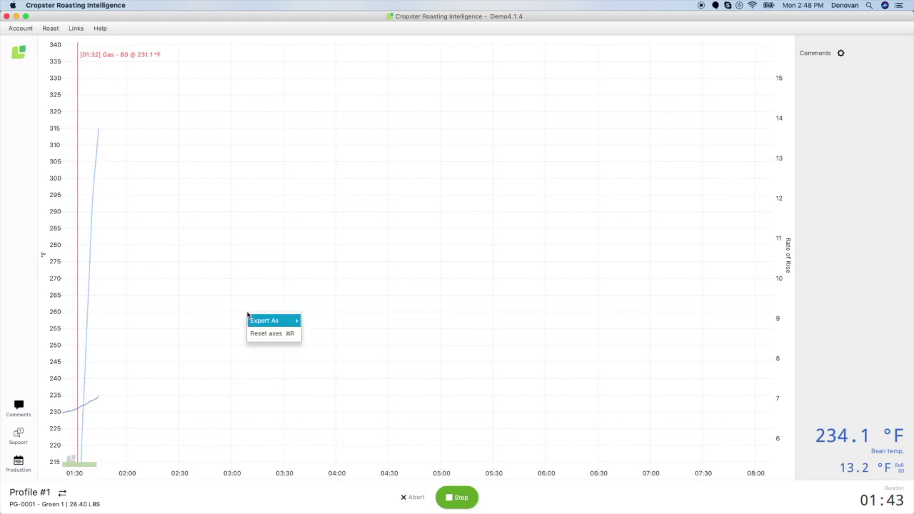
pyautogui.moveTo(256, 327)
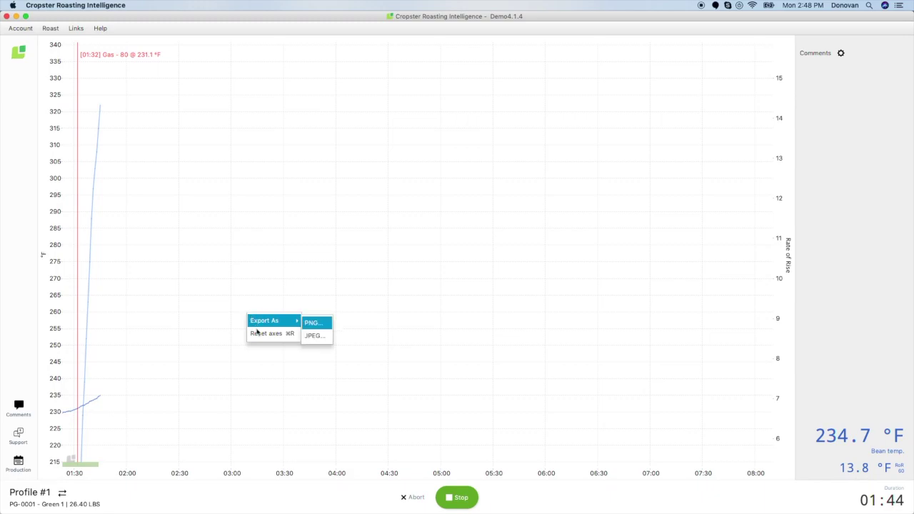
pyautogui.click(261, 336)
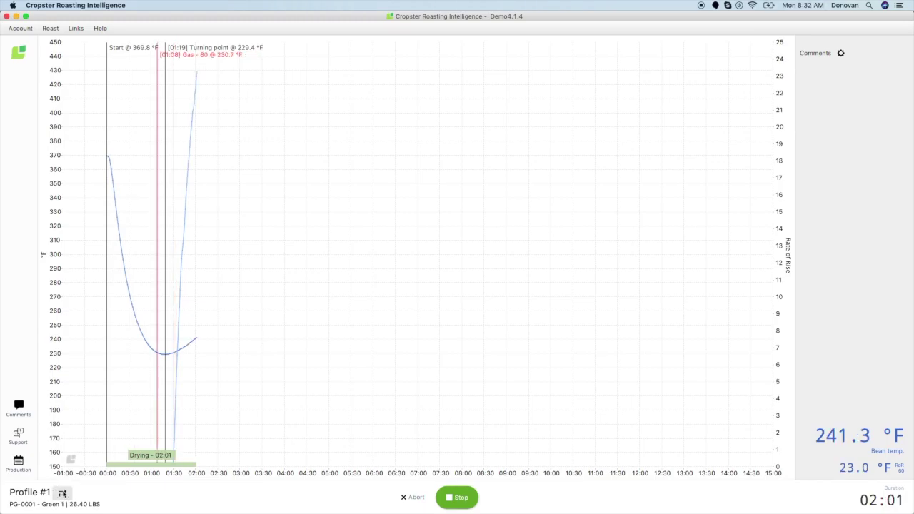
pyautogui.click(62, 493)
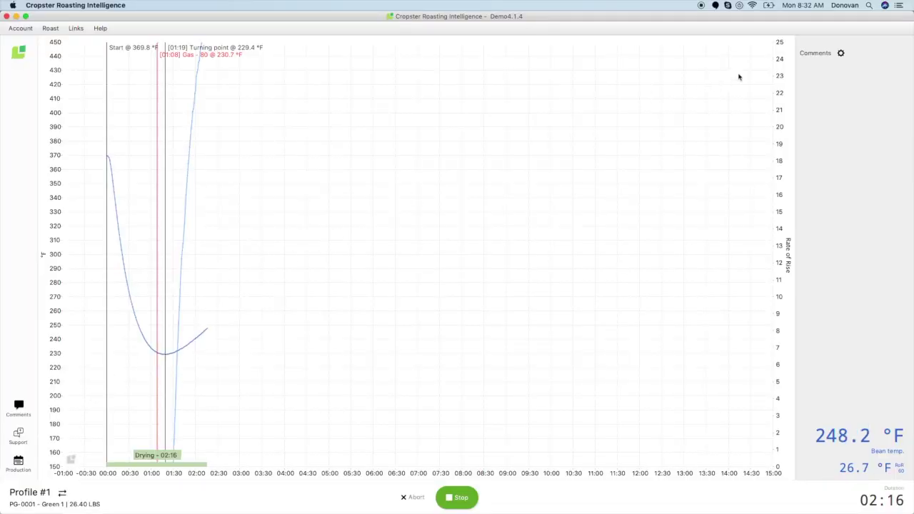
# Review the Customize comments options, then start a comment at 02:28 on the curve
pyautogui.click(841, 53)
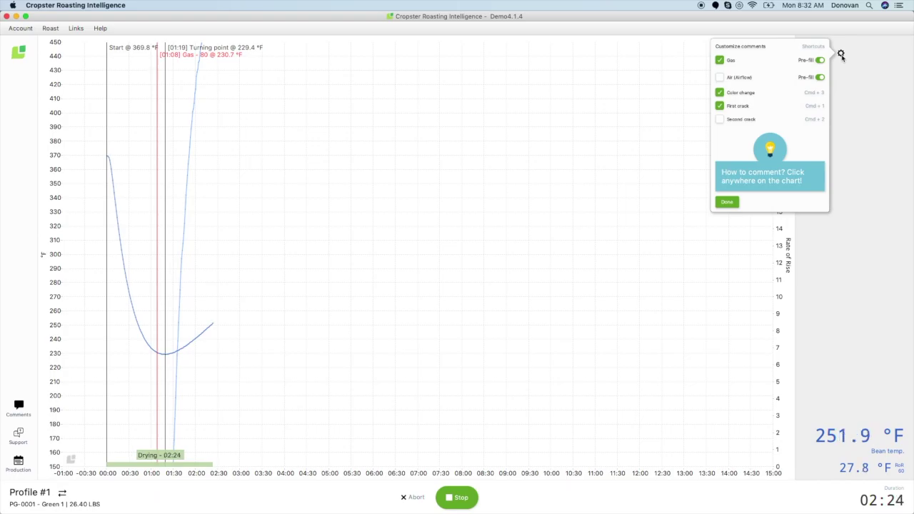
pyautogui.click(844, 104)
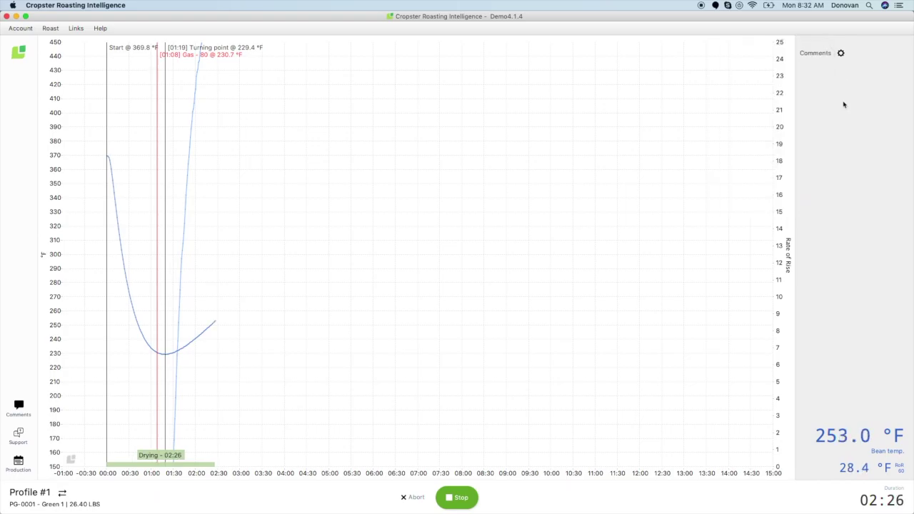
pyautogui.click(221, 321)
# Mark Color change at 02:28 (253.9 °F) and First crack at 05:23 (328.1 °F)
pyautogui.click(246, 365)
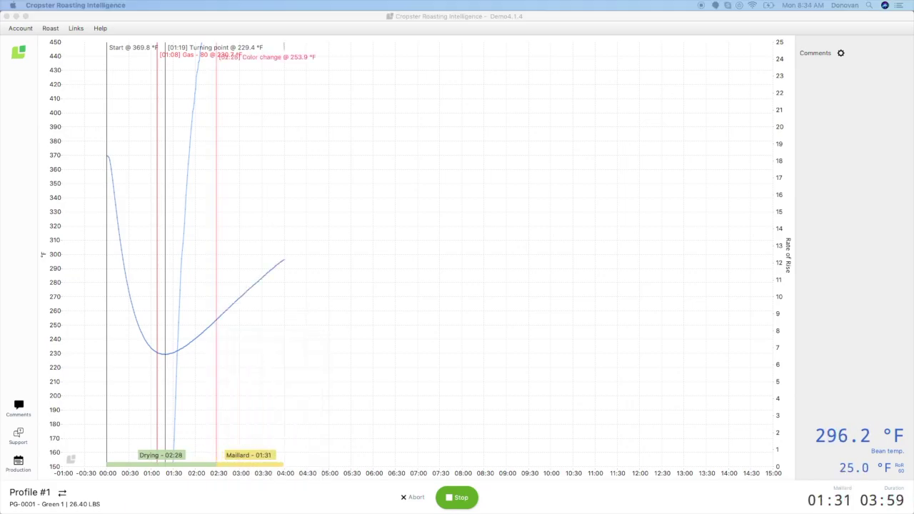
pyautogui.click(347, 219)
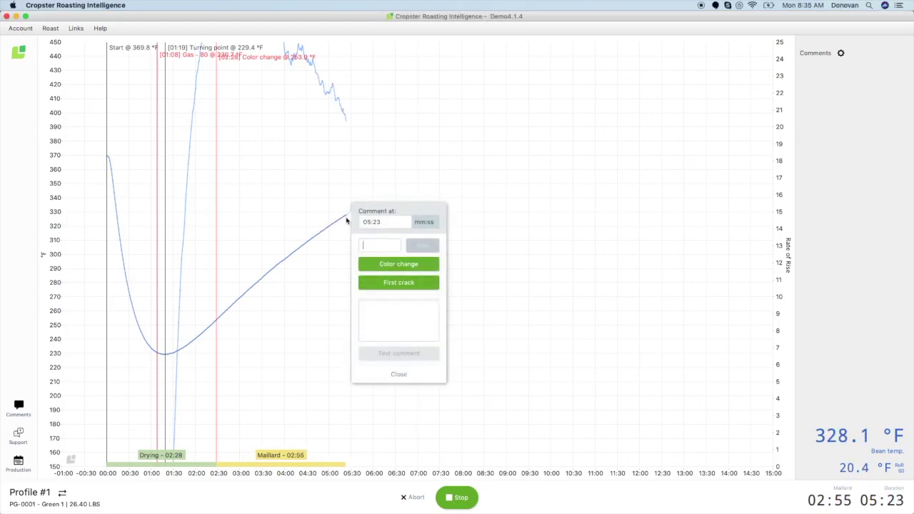
pyautogui.click(388, 282)
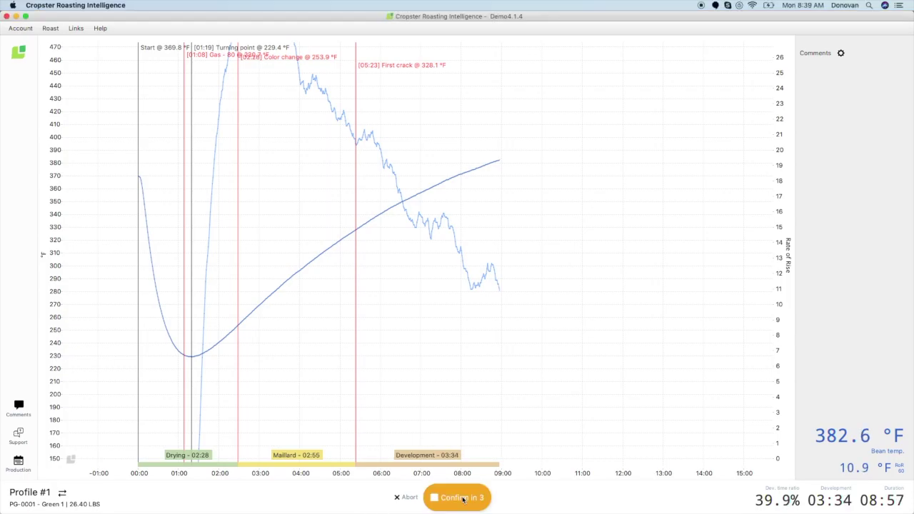
# Stop the roast at 08:57 and save it with the note 'Roast Complete at 8:57'
pyautogui.click(461, 498)
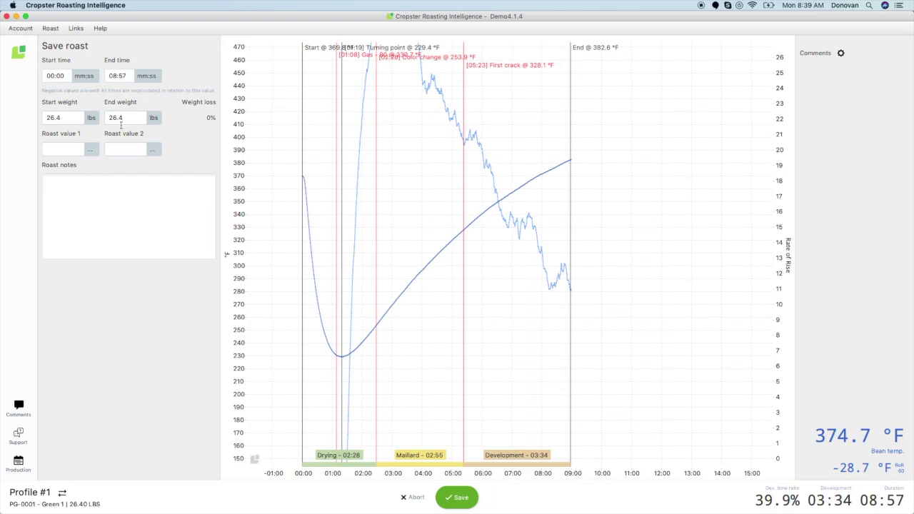
pyautogui.click(70, 199)
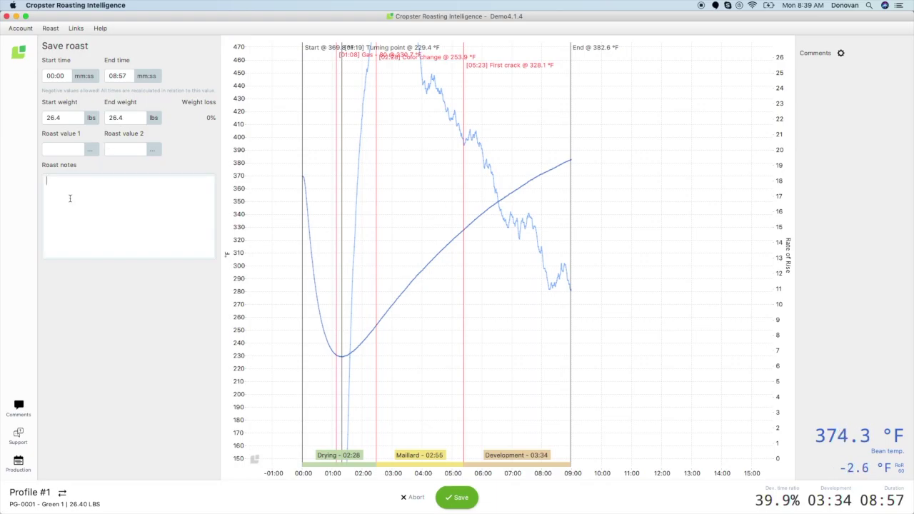
pyautogui.write('Roast Complete a')
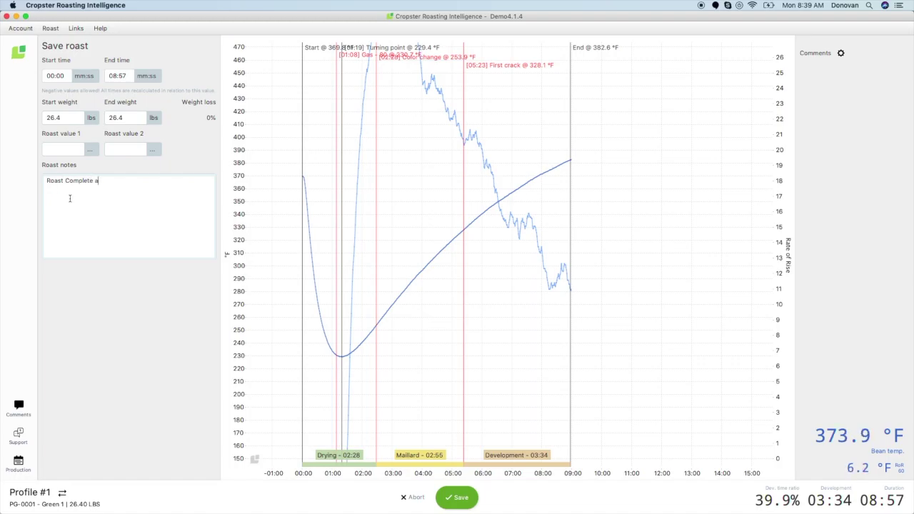
pyautogui.write('t 8:57')
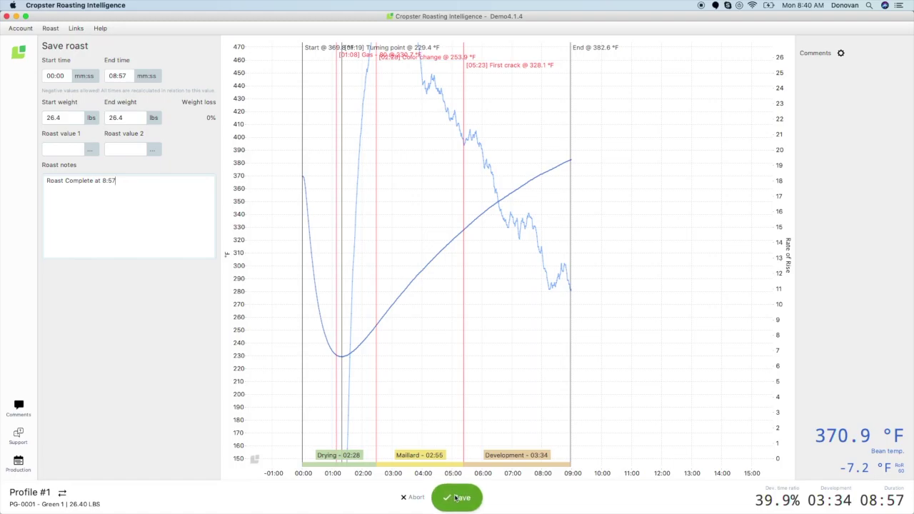
pyautogui.click(455, 498)
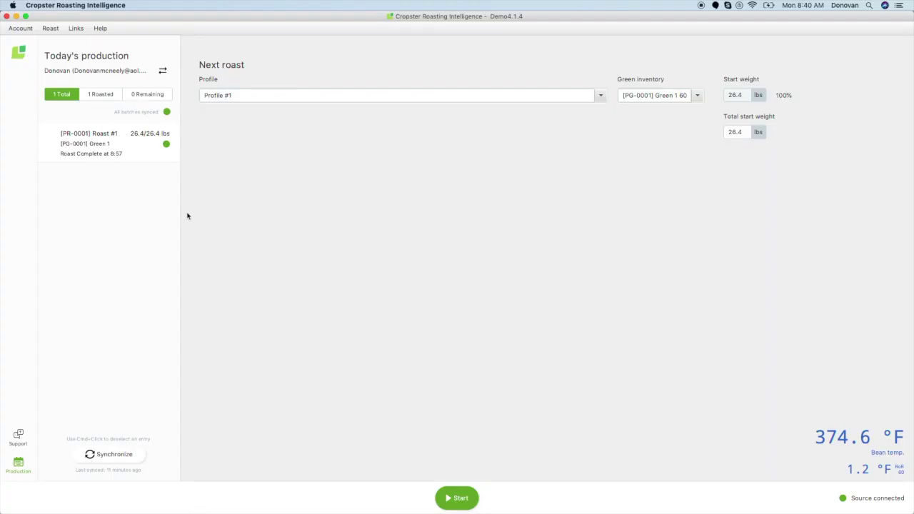
# Show the Help menu with shortcuts, support tickets, log export and online help
pyautogui.click(100, 28)
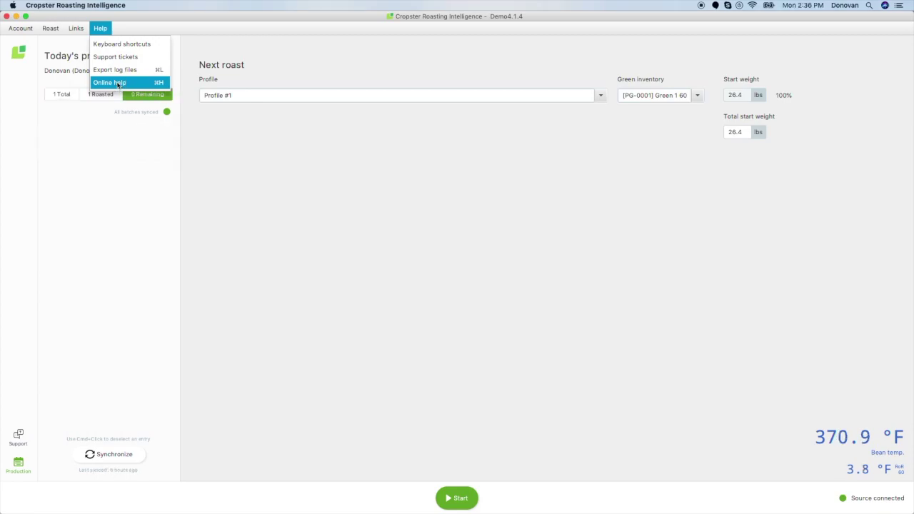
# Search the online helpdesk for 'Roast Profile', read the download article, then close Safari
pyautogui.click(115, 83)
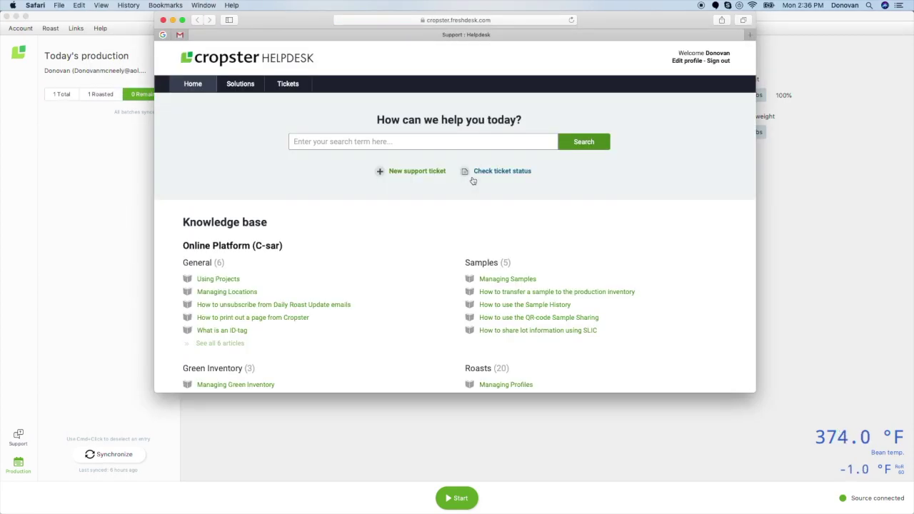
pyautogui.write('Roast Profile')
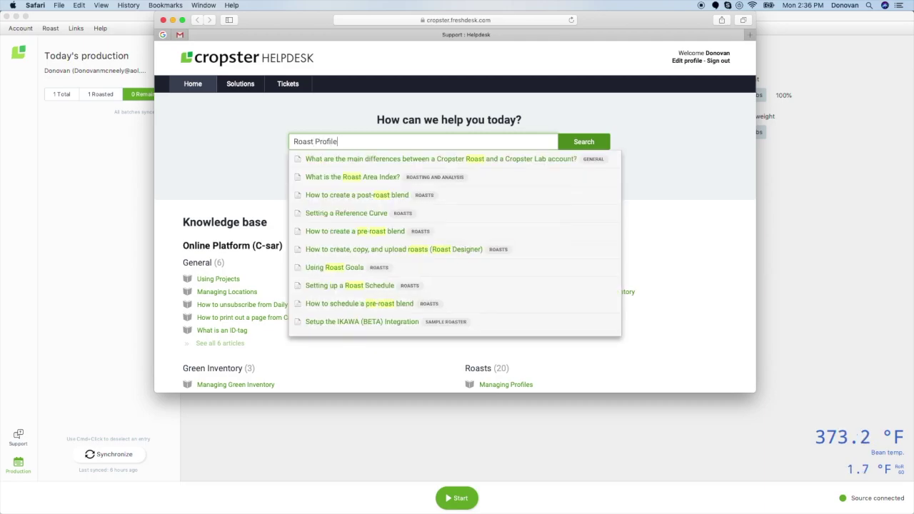
pyautogui.press('Return')
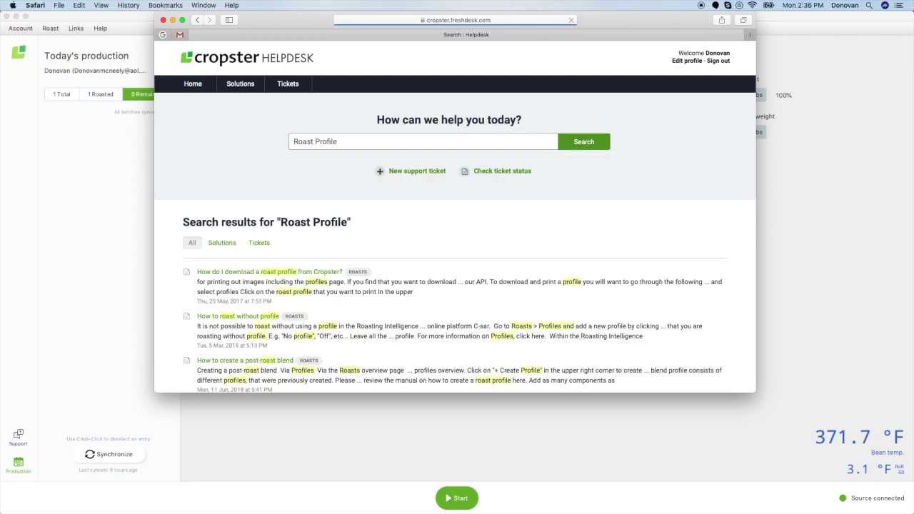
pyautogui.click(335, 273)
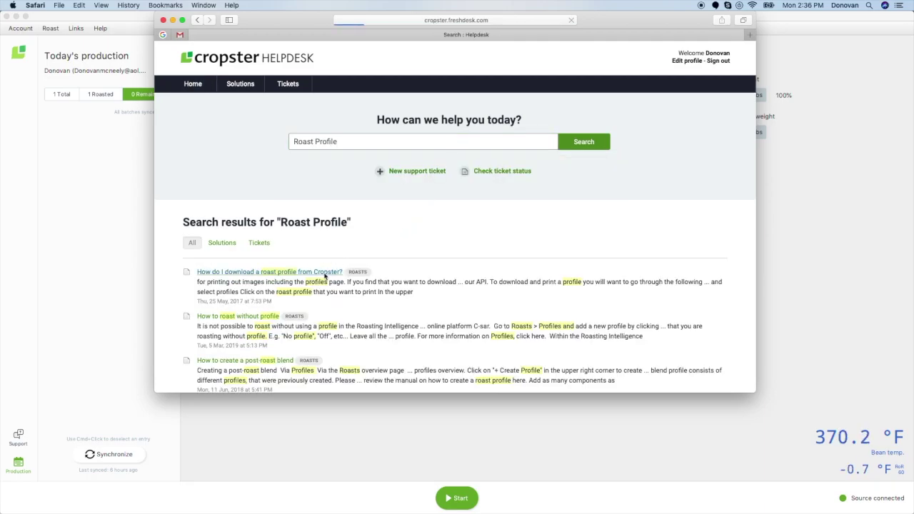
pyautogui.scroll(-3, 325, 277)
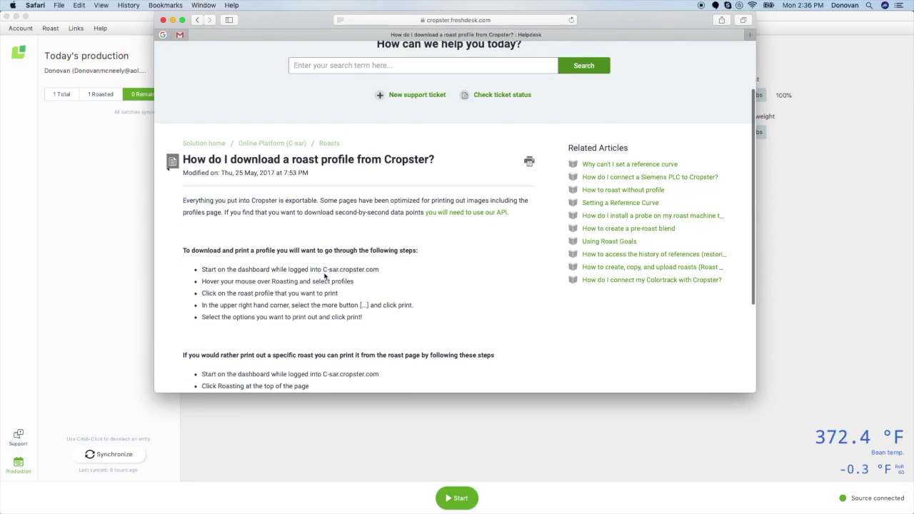
pyautogui.click(163, 20)
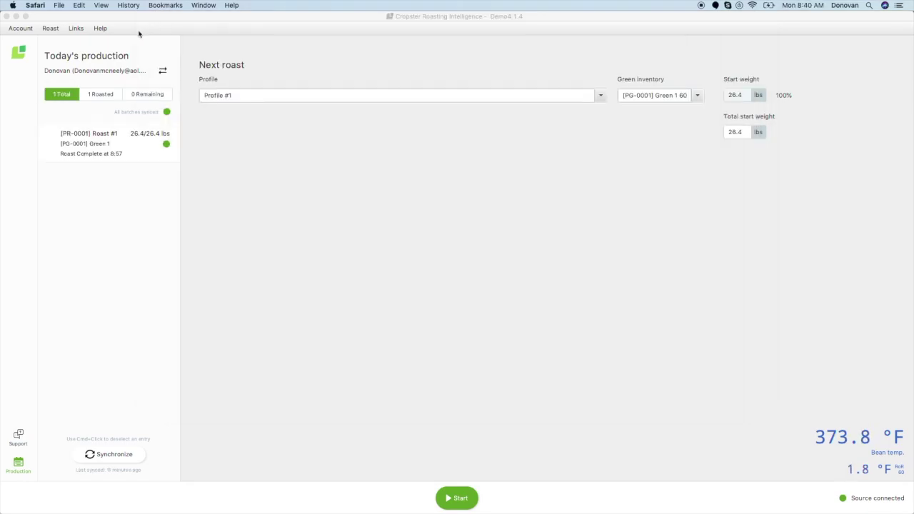
# Show the Help menu options again
pyautogui.click(100, 29)
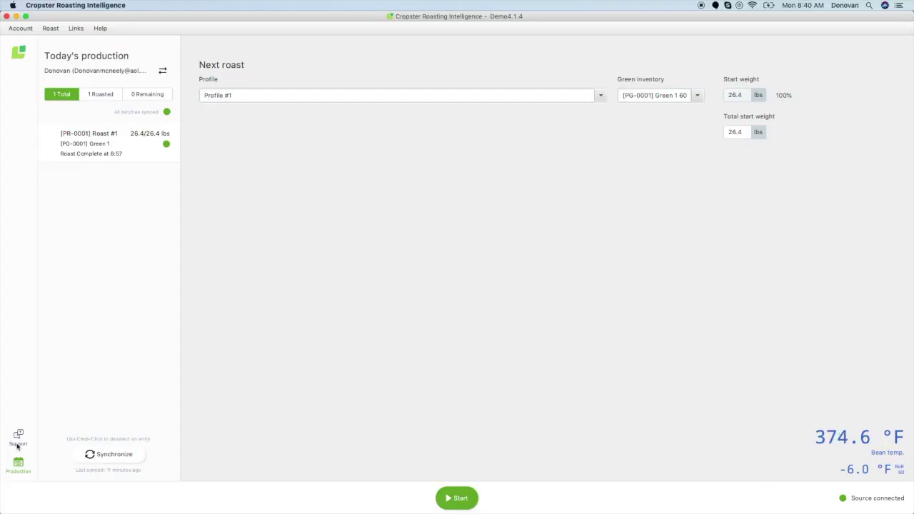
# Draft a 'Connection Issue' support ticket describing the connection failure, then dismiss it unsent
pyautogui.click(18, 444)
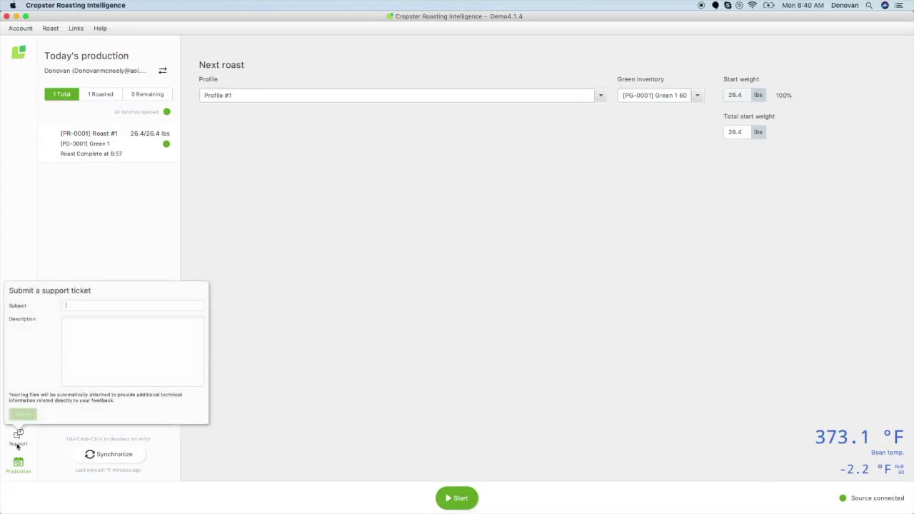
pyautogui.write('Connection Issue')
pyautogui.click(100, 342)
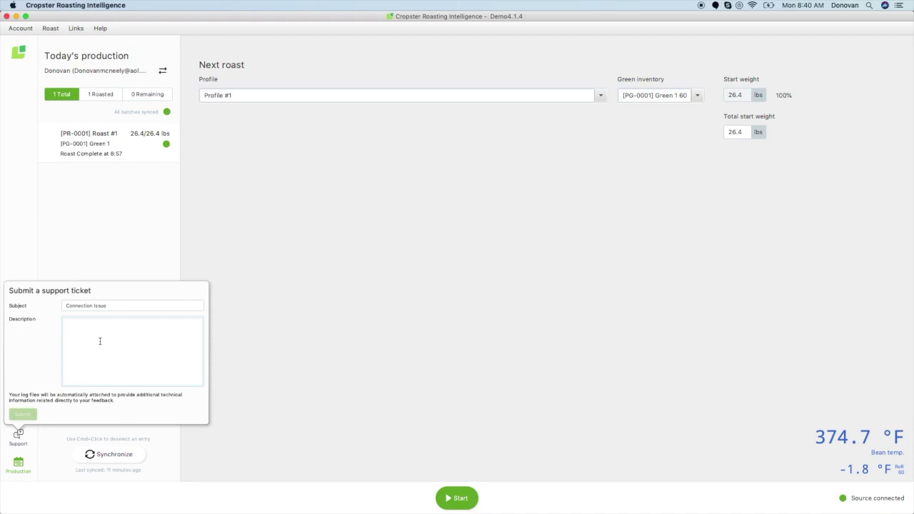
pyautogui.write('I can not con')
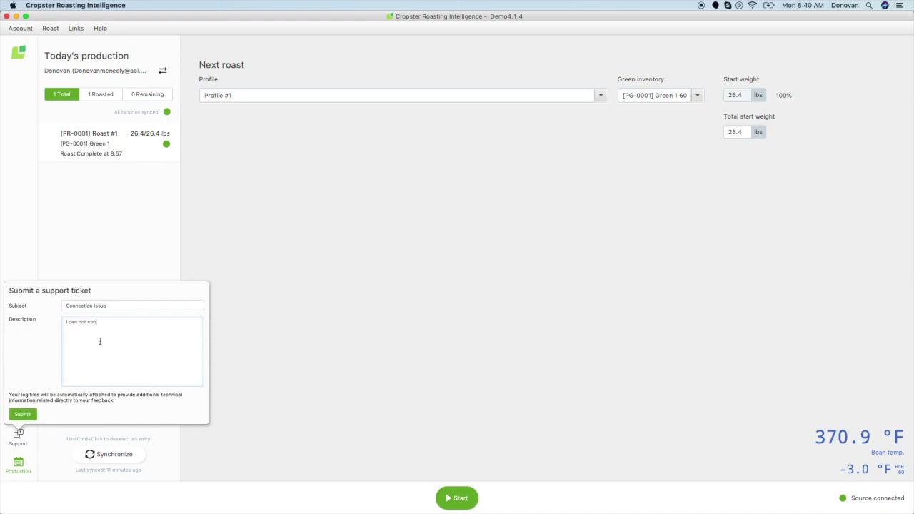
pyautogui.write('nect to cropster. I have tried everything on')
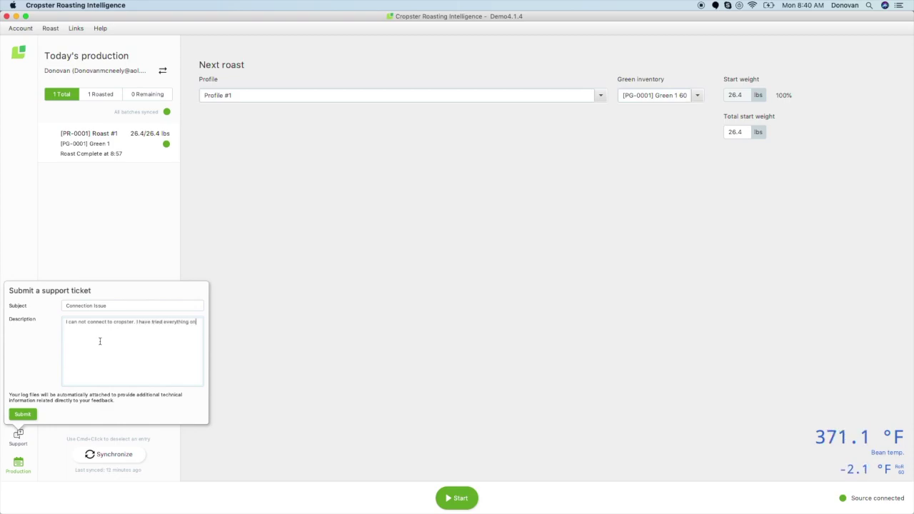
pyautogui.write(' the manuals. I look forward to your re')
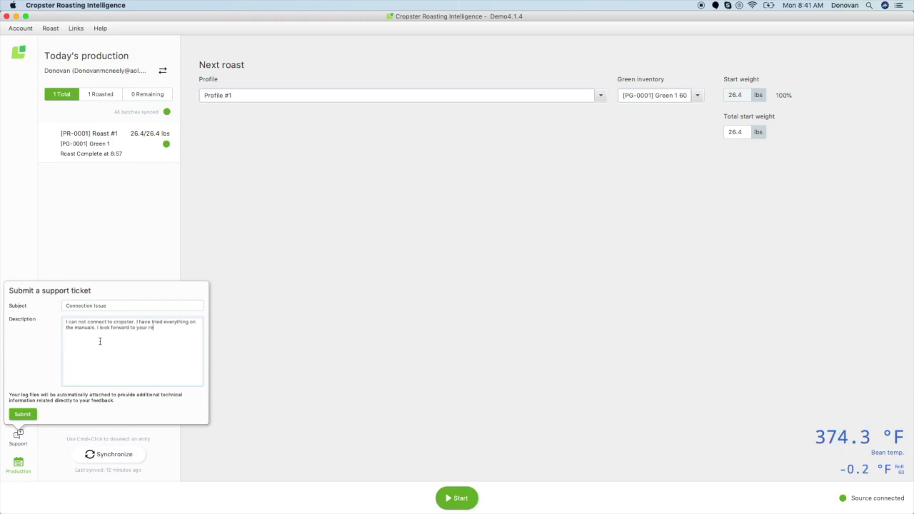
pyautogui.write('ply.')
pyautogui.click(106, 266)
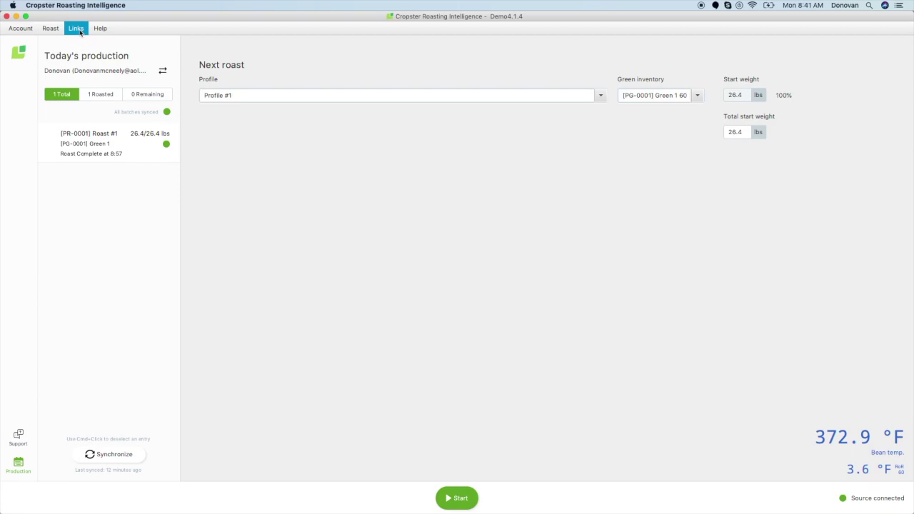
# Look over the Links menu without choosing one, then hide the Today's production panel
pyautogui.click(76, 28)
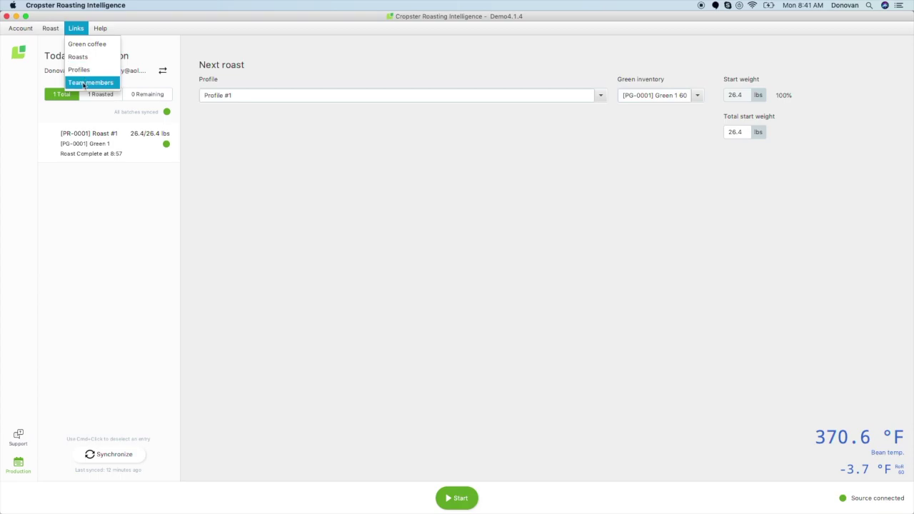
pyautogui.click(74, 292)
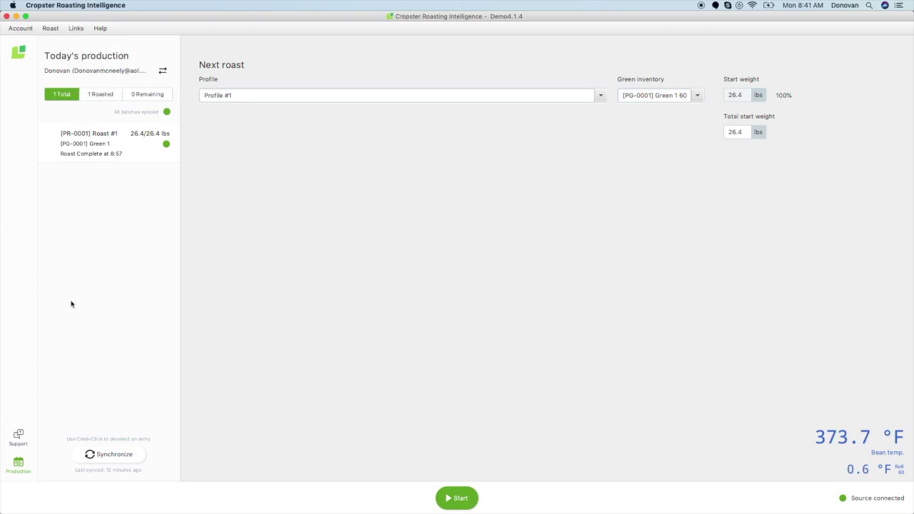
pyautogui.click(19, 464)
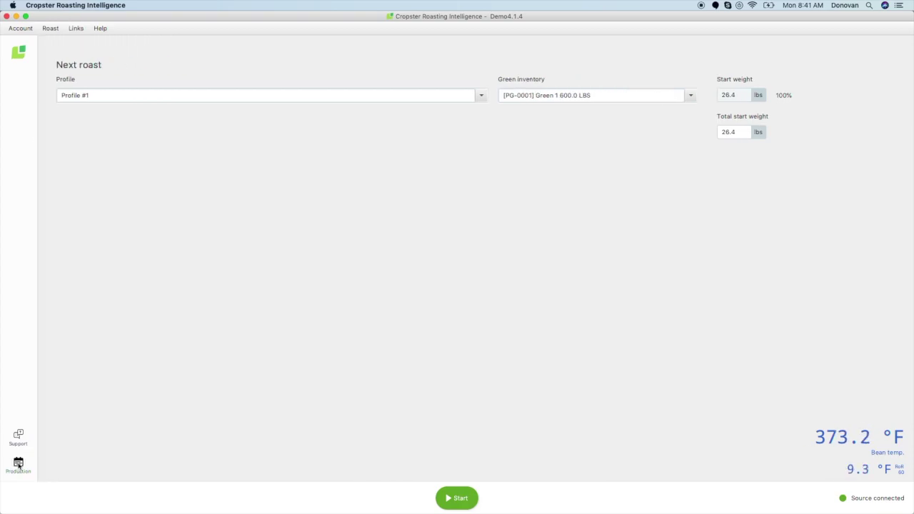
# Reopen Today's production, expand Roast #1, and filter by 1 Roasted, then 0 Remaining
pyautogui.click(18, 465)
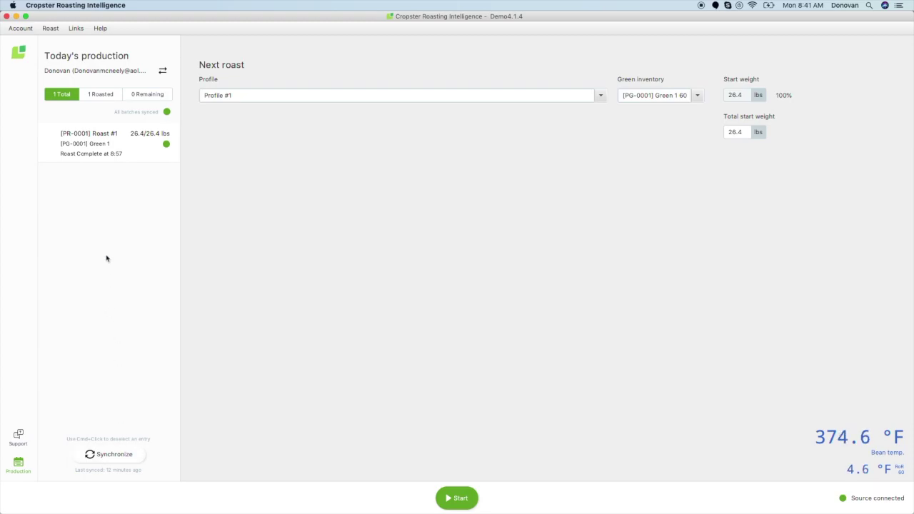
pyautogui.click(132, 144)
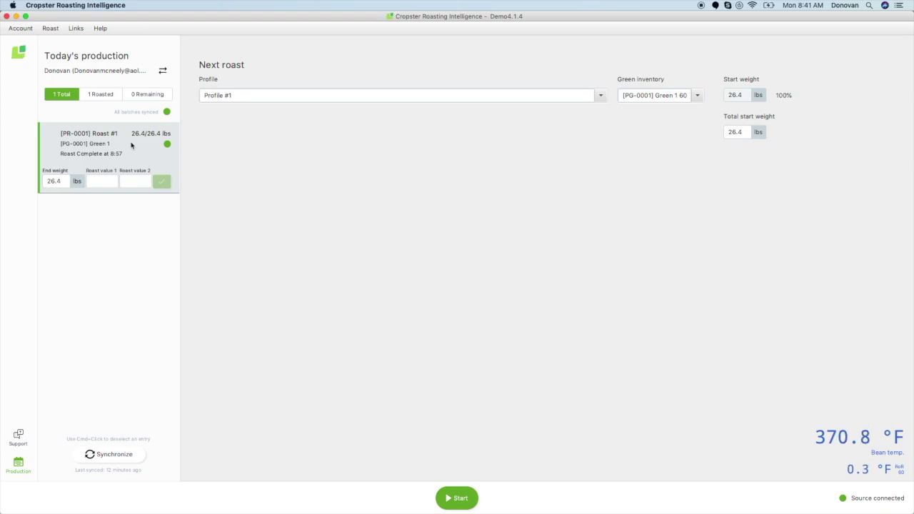
pyautogui.click(107, 94)
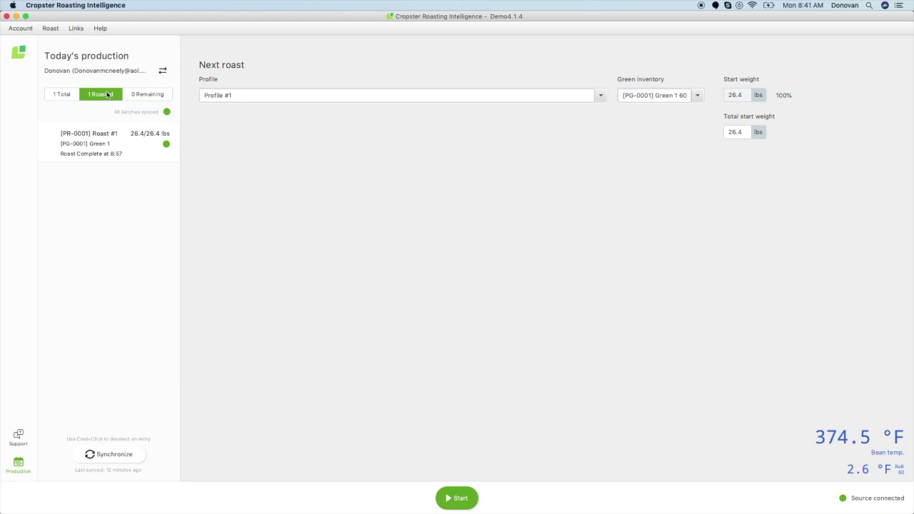
pyautogui.click(135, 98)
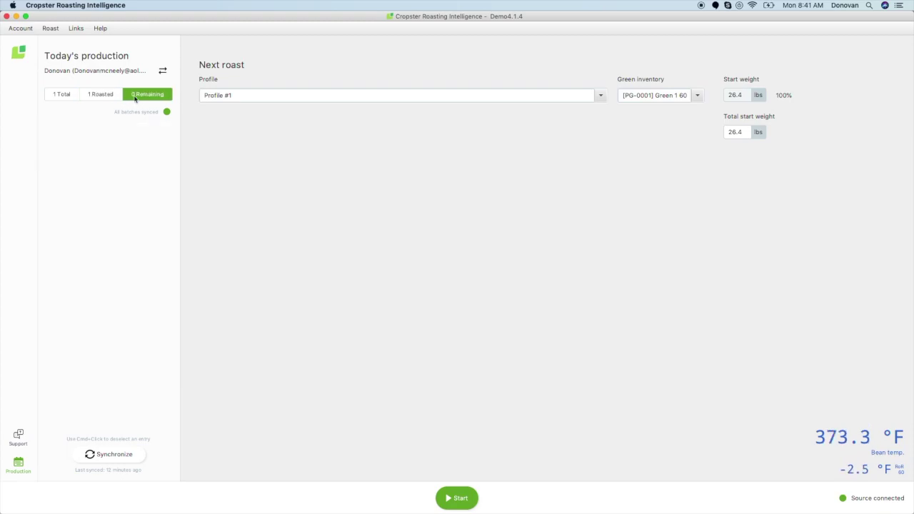
pyautogui.click(19, 465)
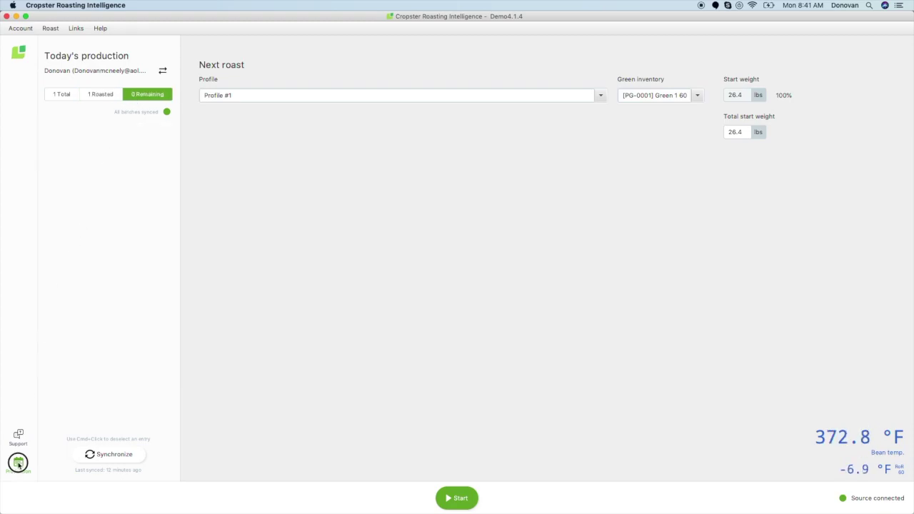